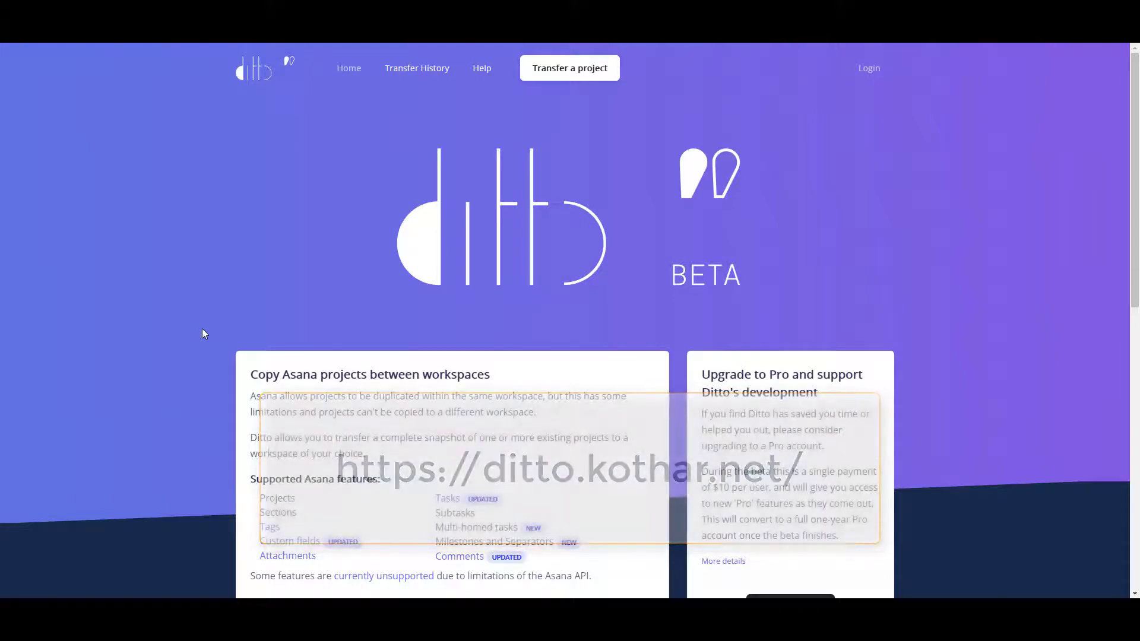
# Start a Ditto project transfer and log in with the Asana account
pyautogui.scroll(-3, 198, 333)
pyautogui.scroll(-2, 196, 339)
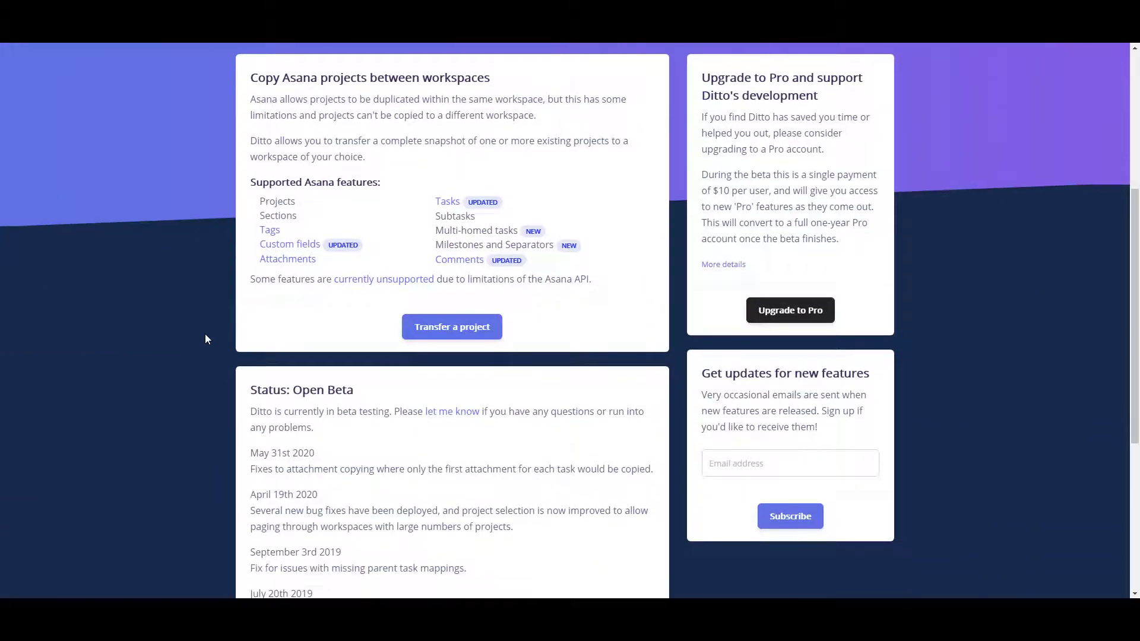
pyautogui.click(468, 328)
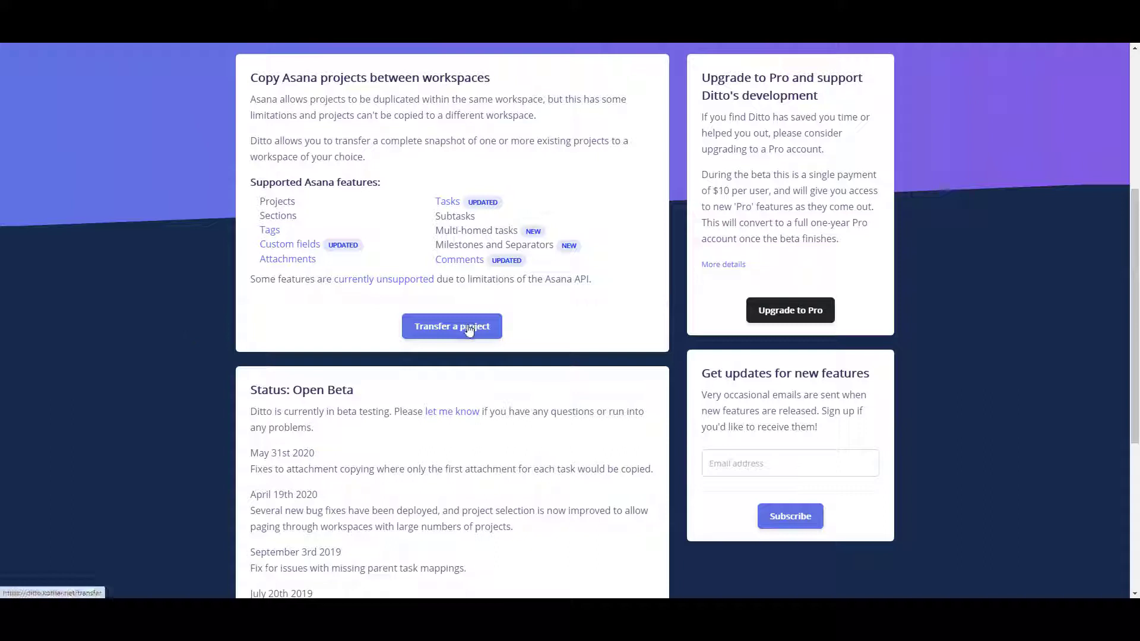
pyautogui.click(293, 189)
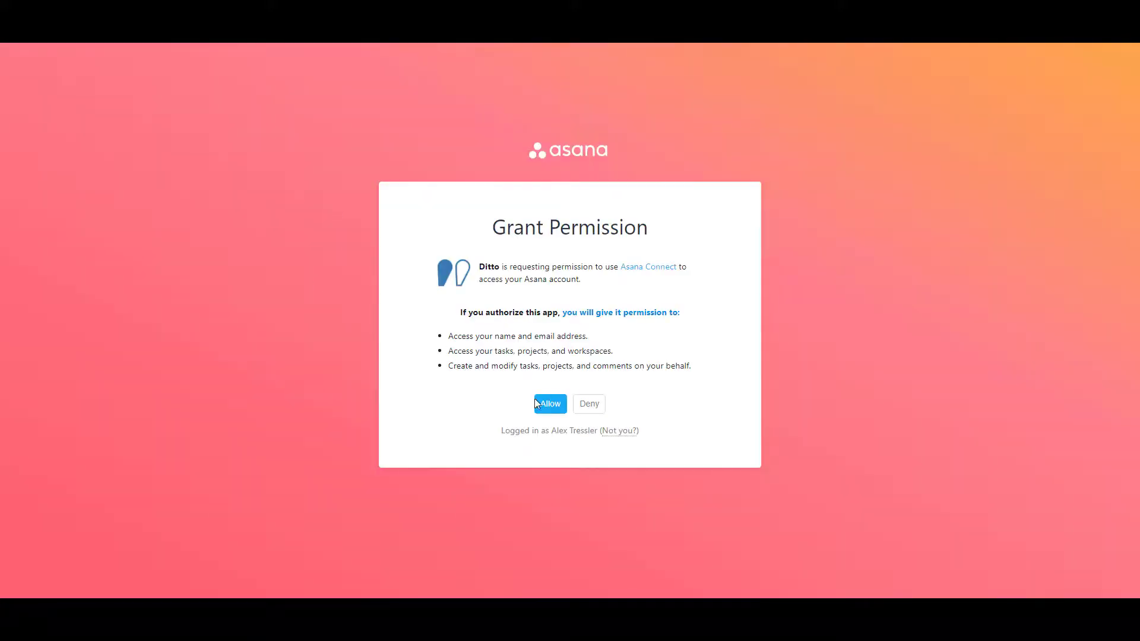
# Allow Ditto access, then pick Asana Demo as source workspace and Plumbing Client as the project
pyautogui.click(549, 404)
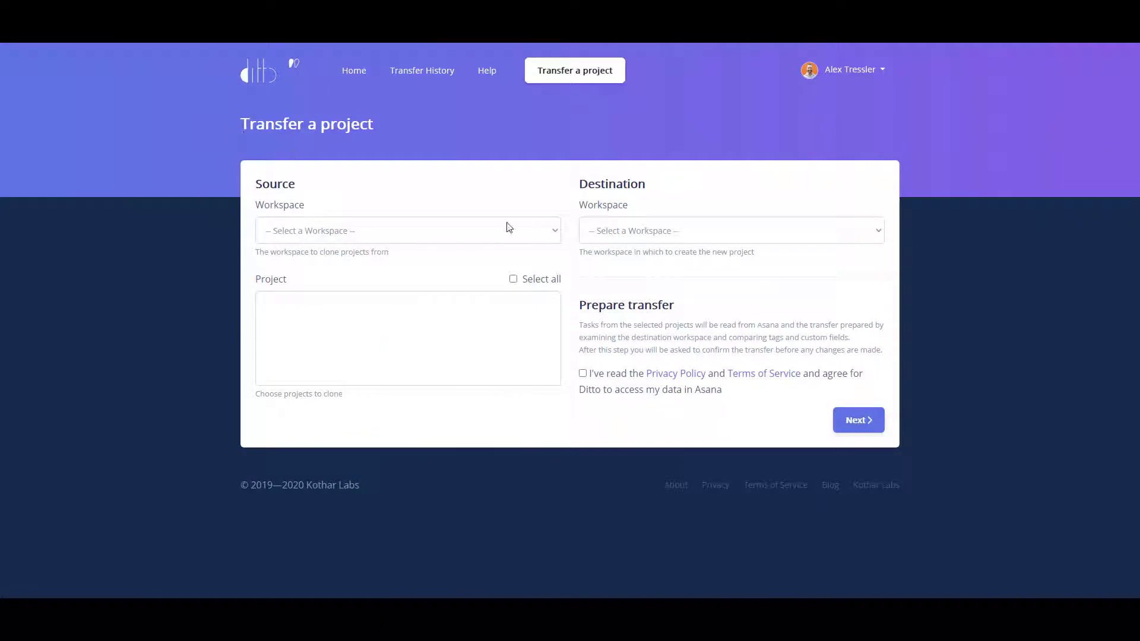
pyautogui.click(556, 232)
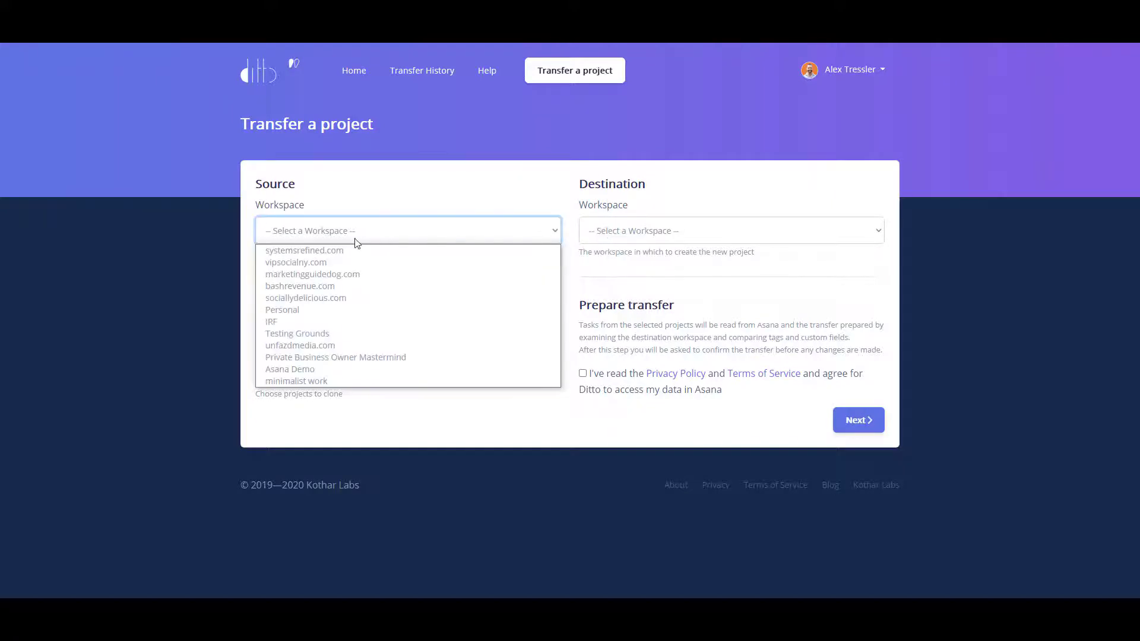
pyautogui.click(315, 369)
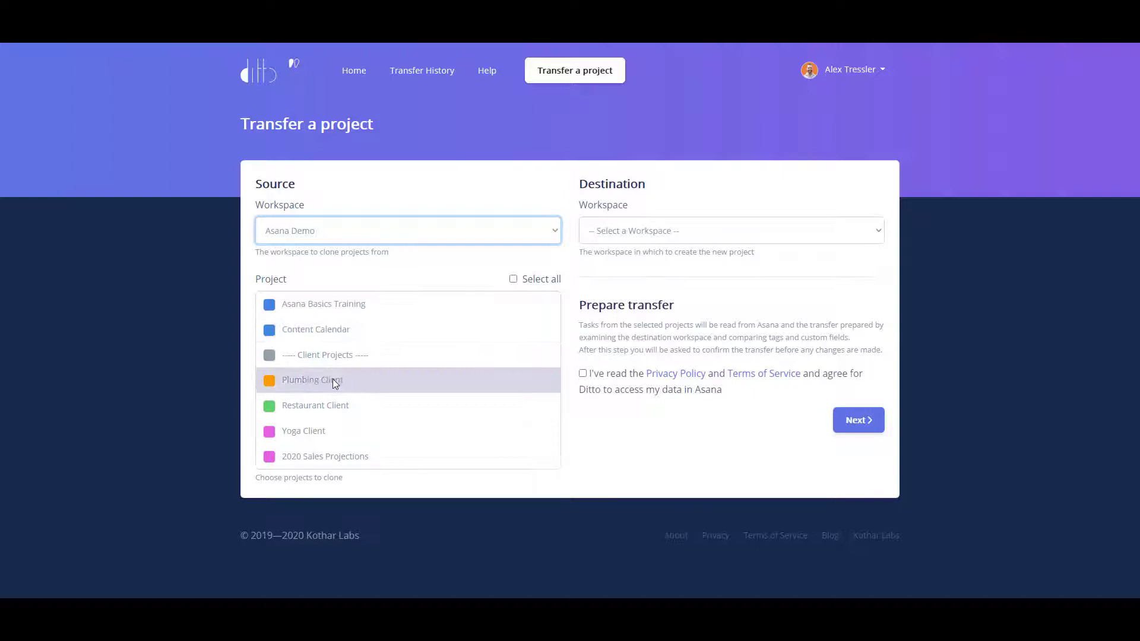
pyautogui.click(332, 380)
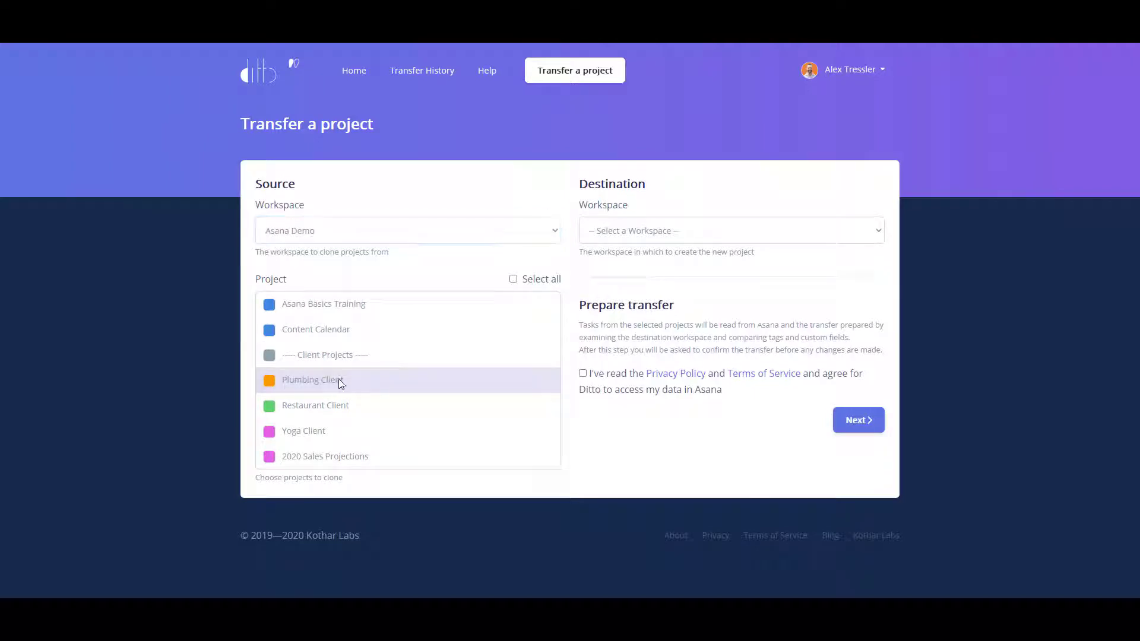
# Set Testing Grounds as the destination workspace, accept the privacy policy and terms, and continue
pyautogui.click(677, 233)
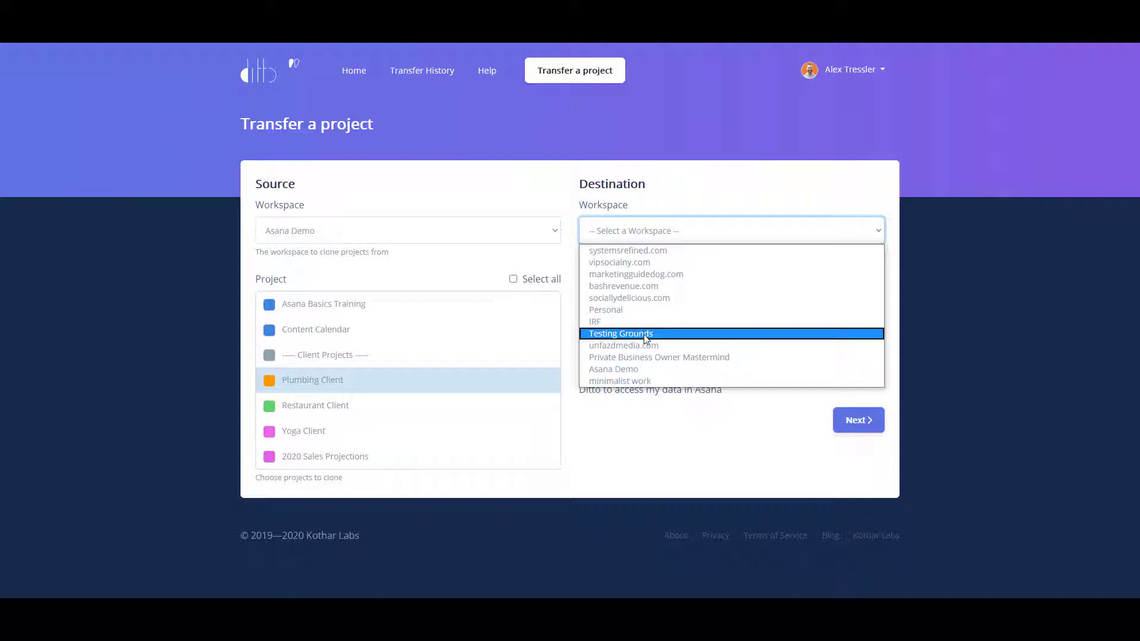
pyautogui.click(653, 251)
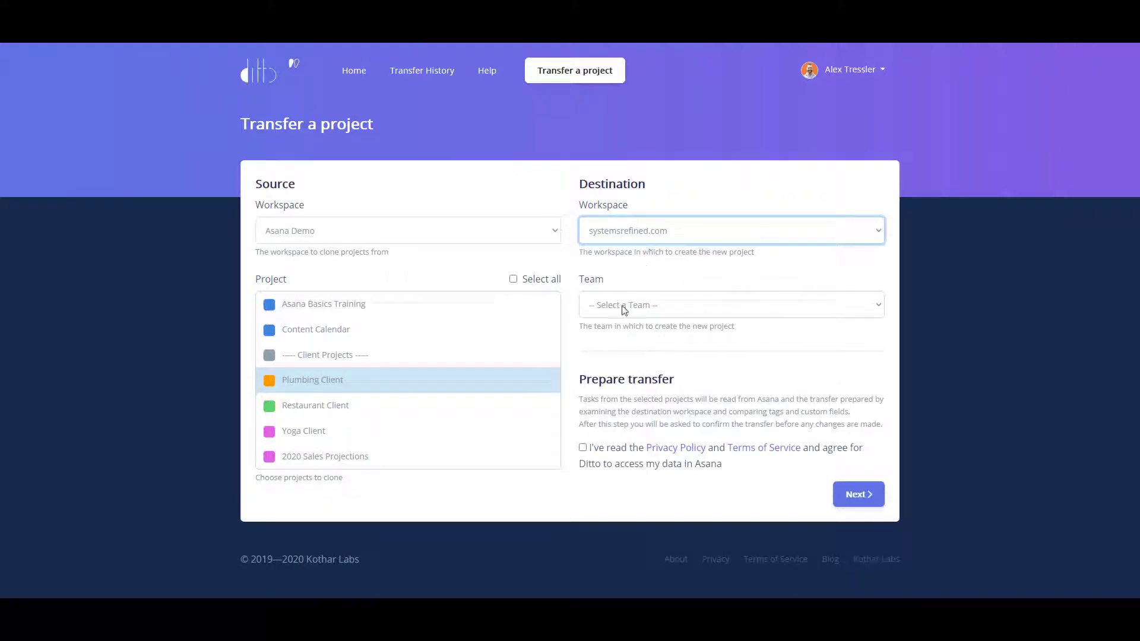
pyautogui.click(624, 309)
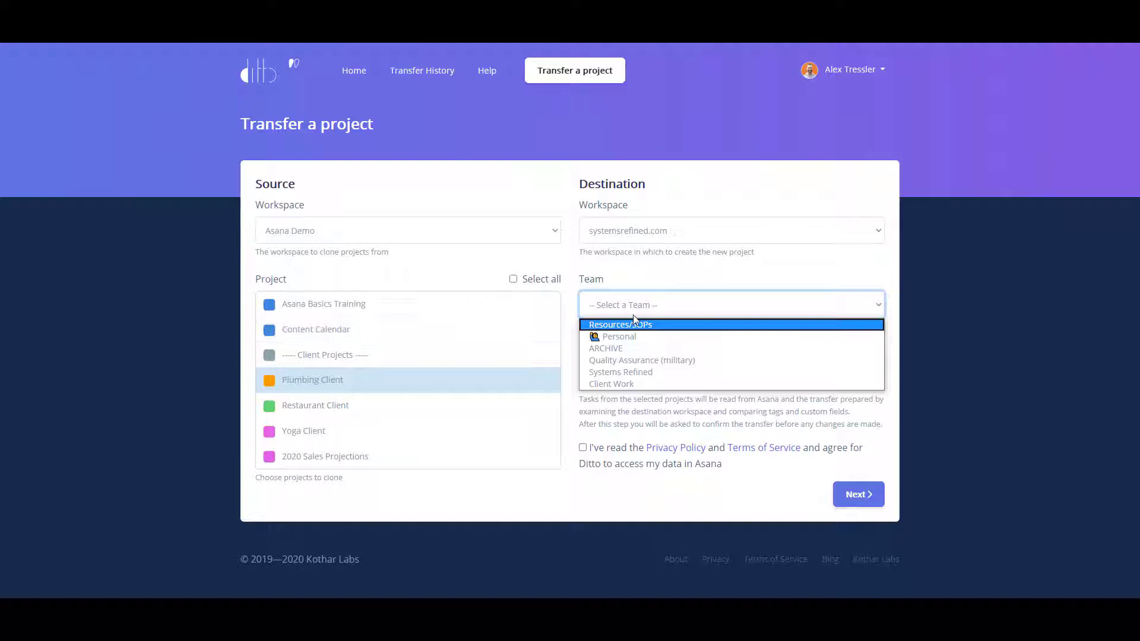
pyautogui.click(644, 232)
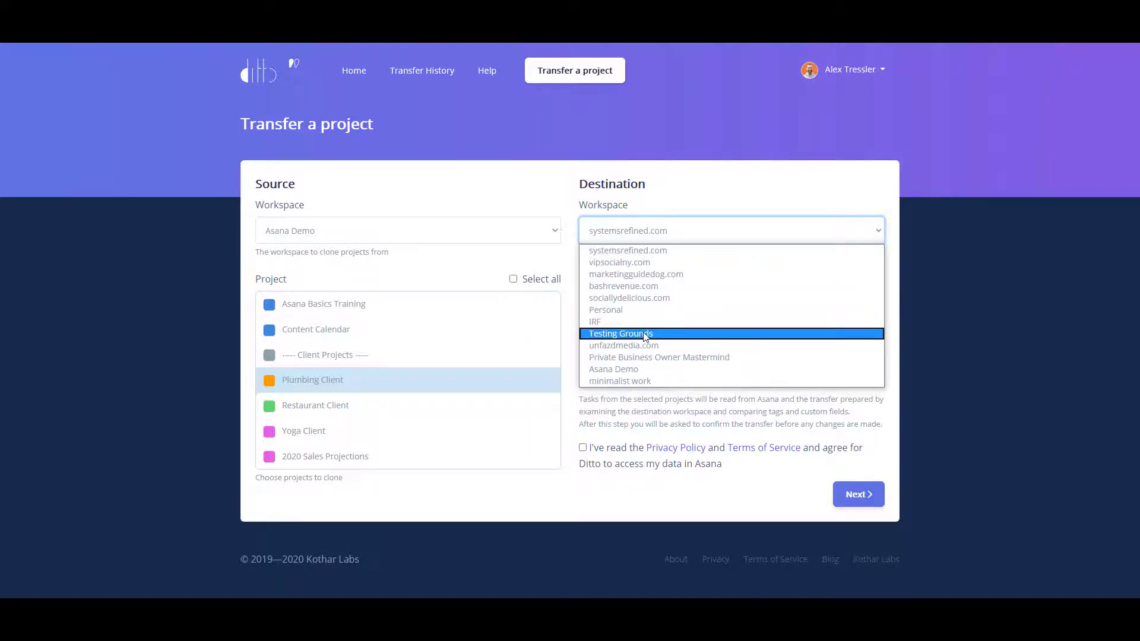
pyautogui.click(646, 335)
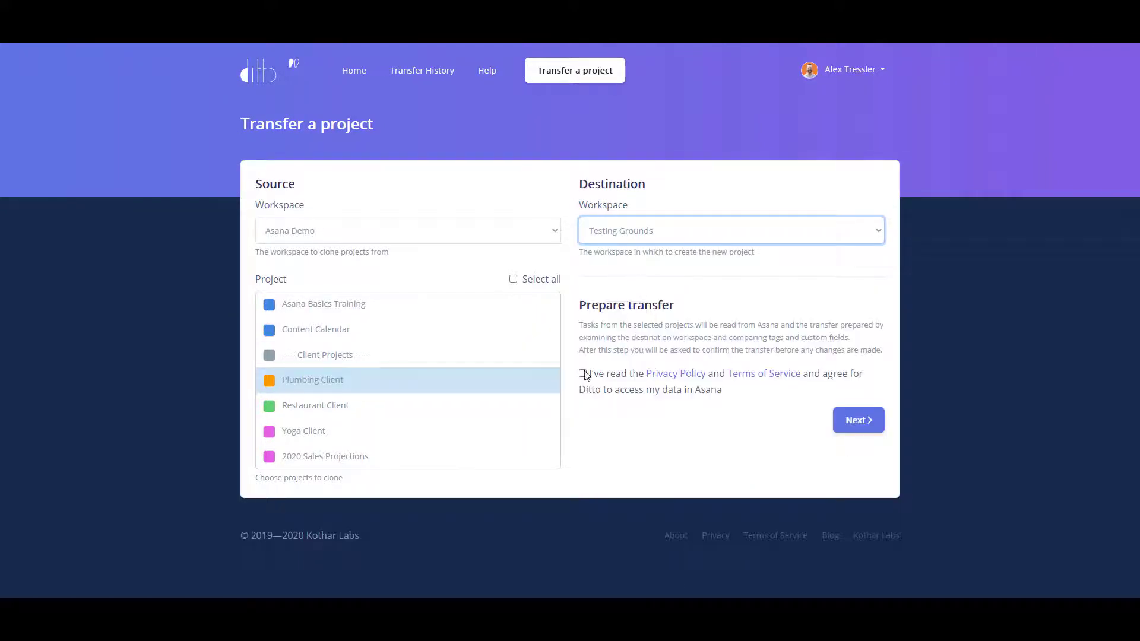
pyautogui.click(583, 373)
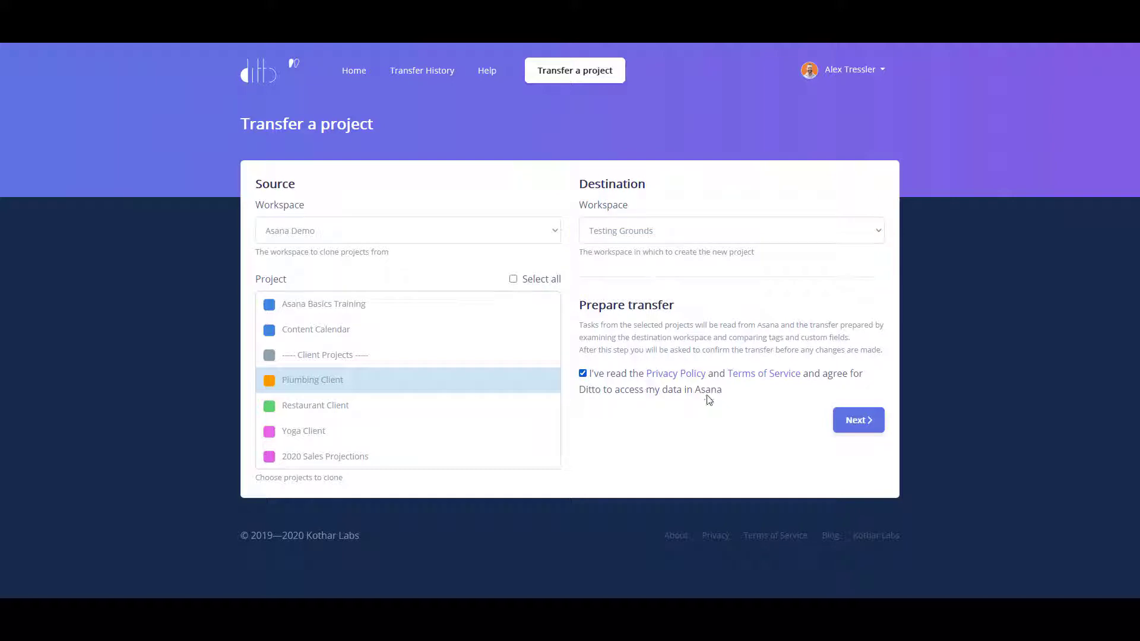
pyautogui.click(859, 423)
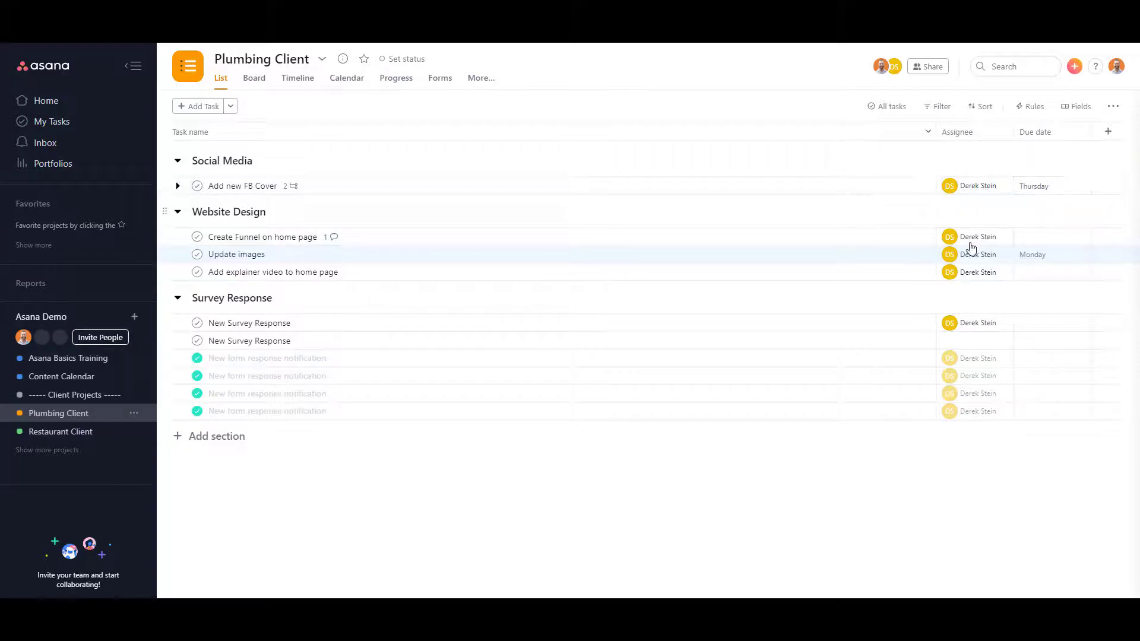
# Review the Add new FB Cover subtasks Get design idea from graphics guy and Add cover to profile
pyautogui.click(407, 187)
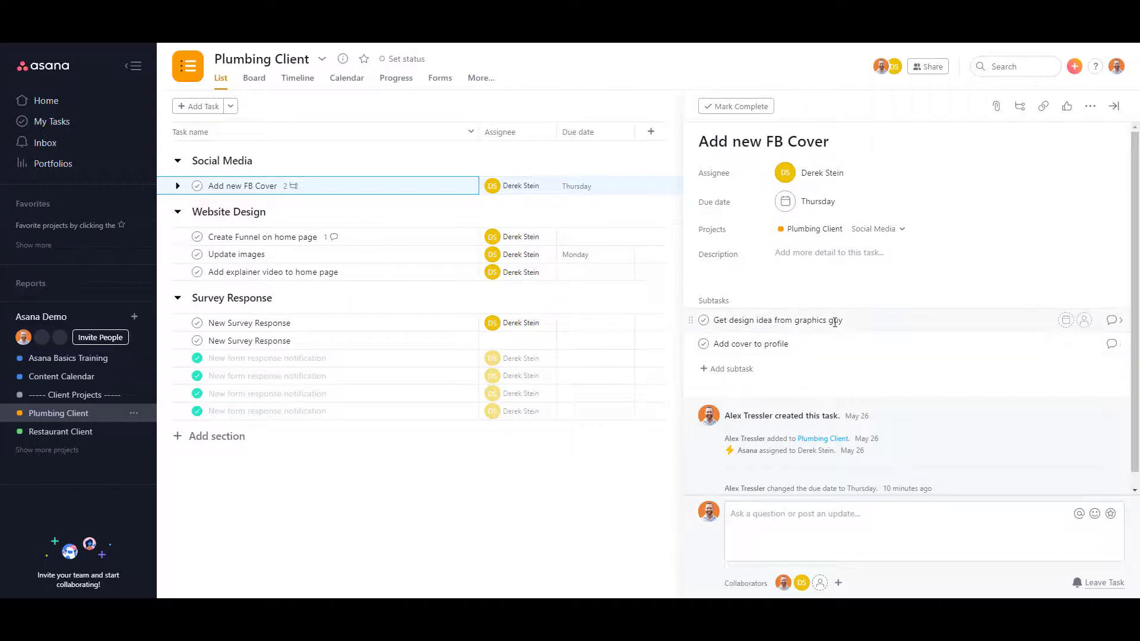
pyautogui.click(1111, 321)
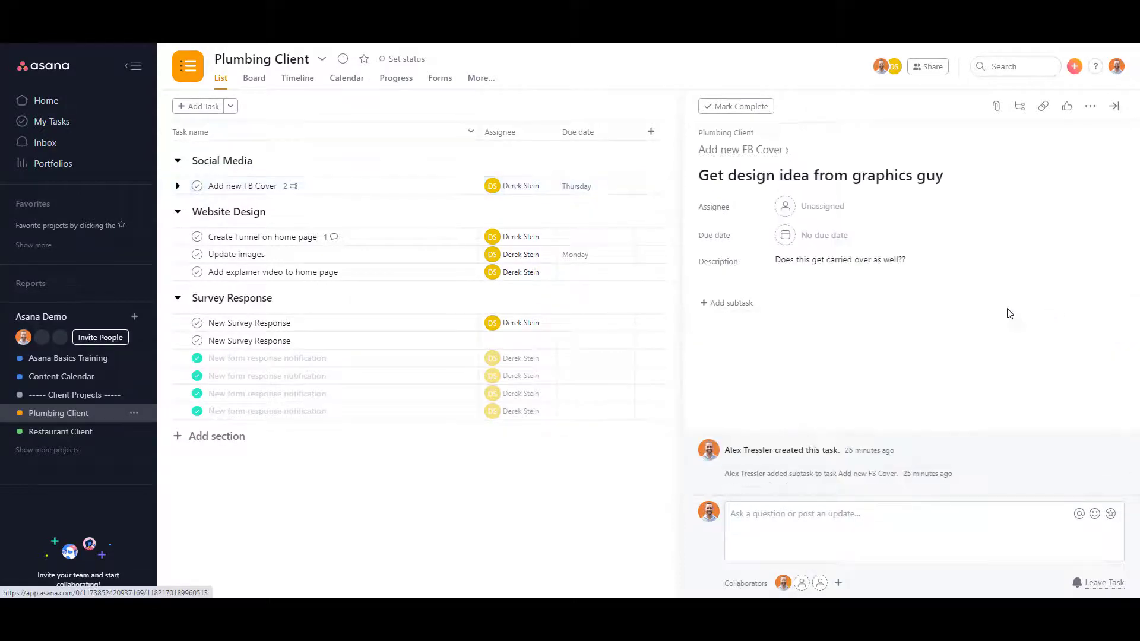
pyautogui.moveTo(921, 265); pyautogui.dragTo(753, 261)
pyautogui.click(867, 362)
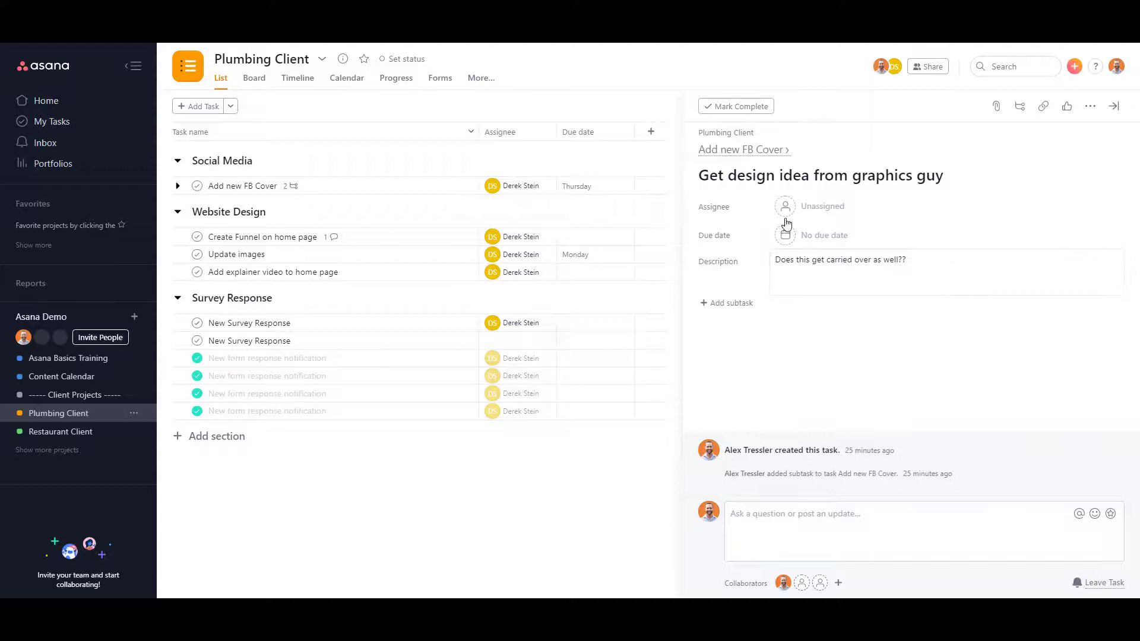
pyautogui.click(733, 151)
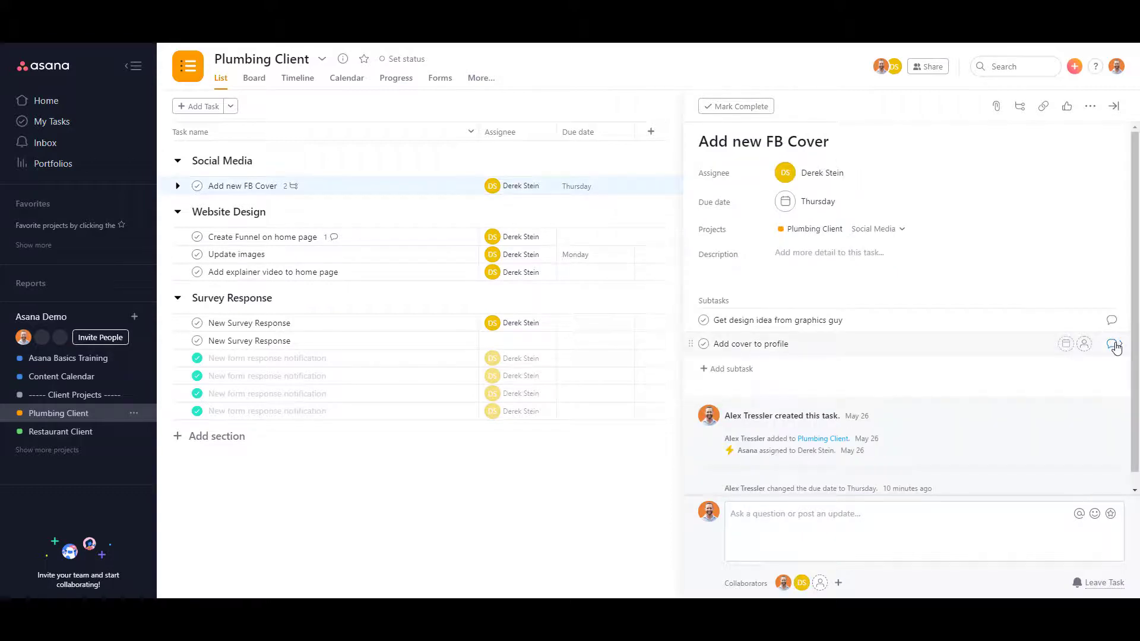
pyautogui.click(985, 346)
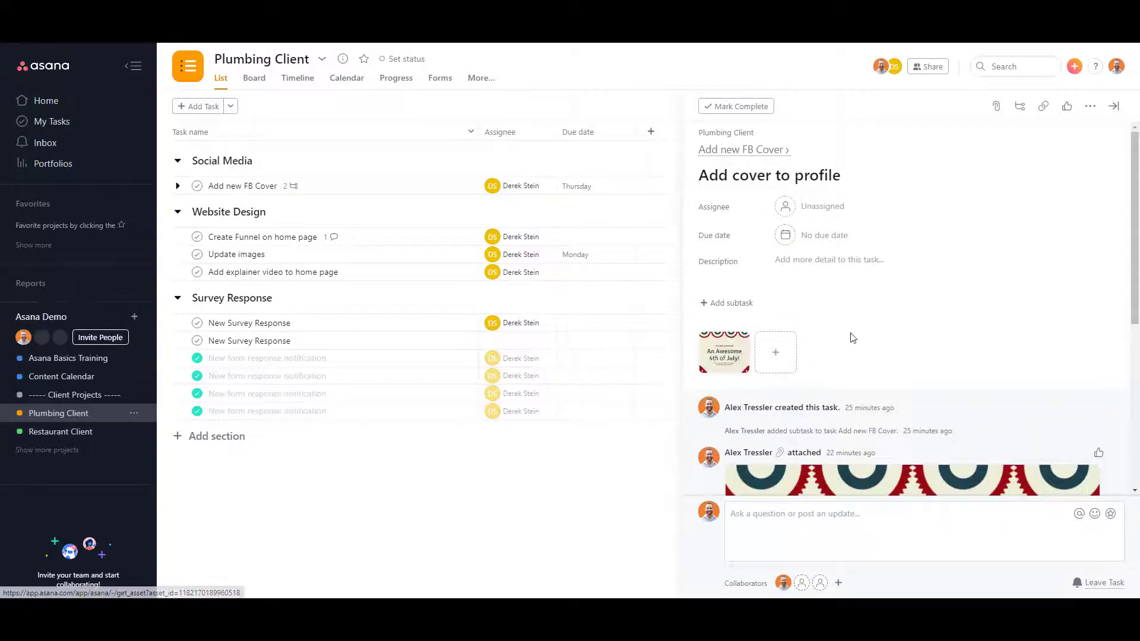
pyautogui.click(733, 150)
# Check the comment on Create Funnel on home page, close it, and open Update images
pyautogui.press('Escape')
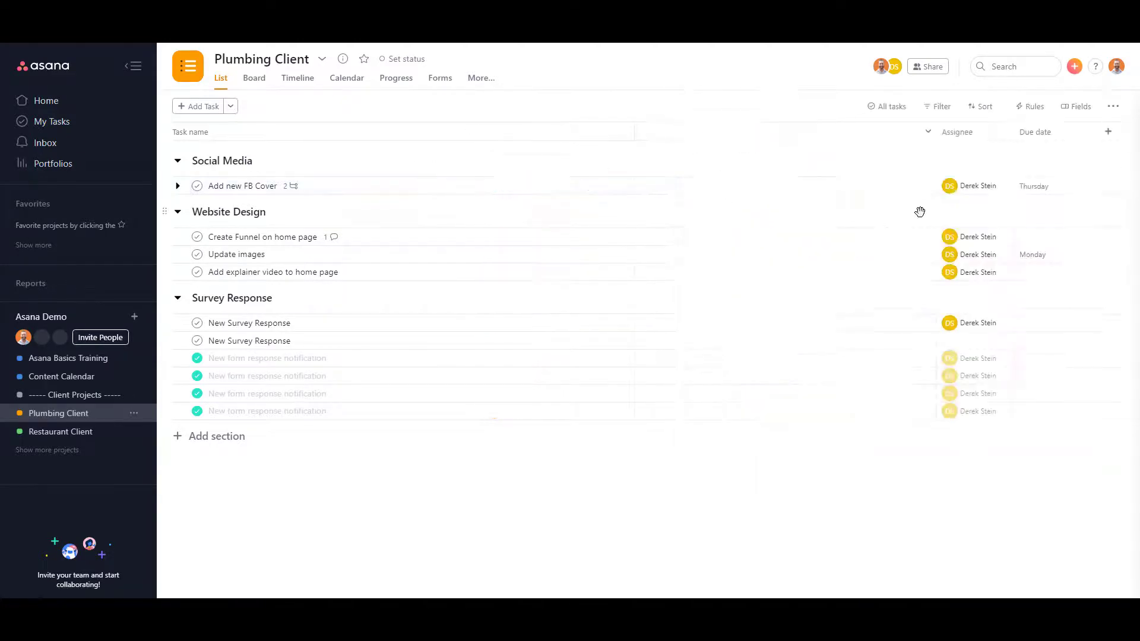
pyautogui.click(436, 238)
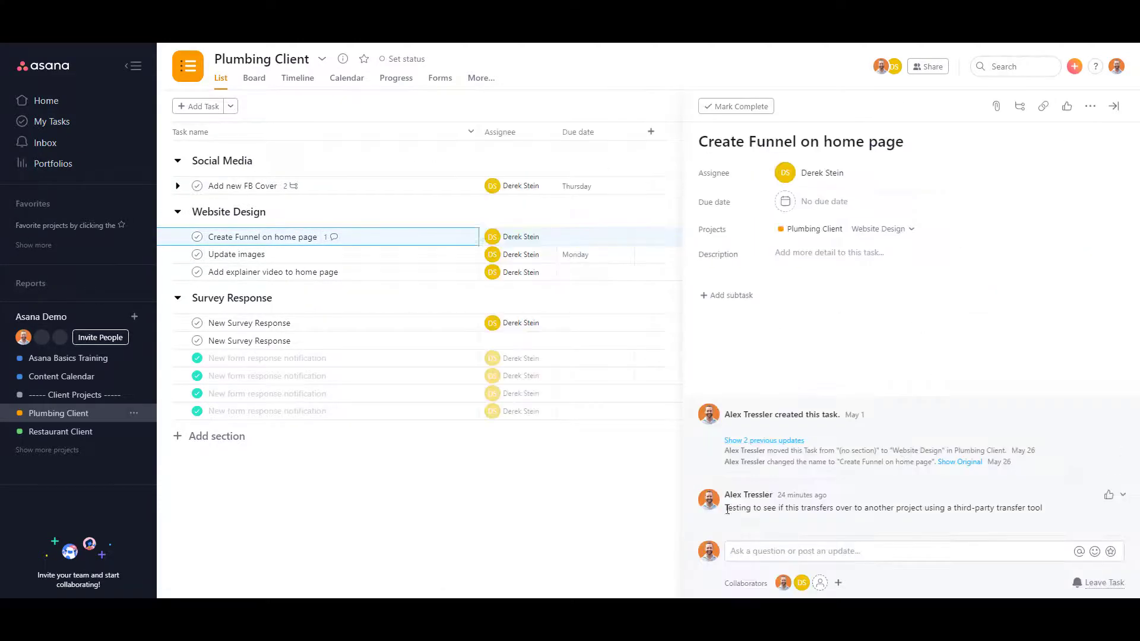
pyautogui.moveTo(726, 507); pyautogui.dragTo(1038, 512)
pyautogui.click(1020, 519)
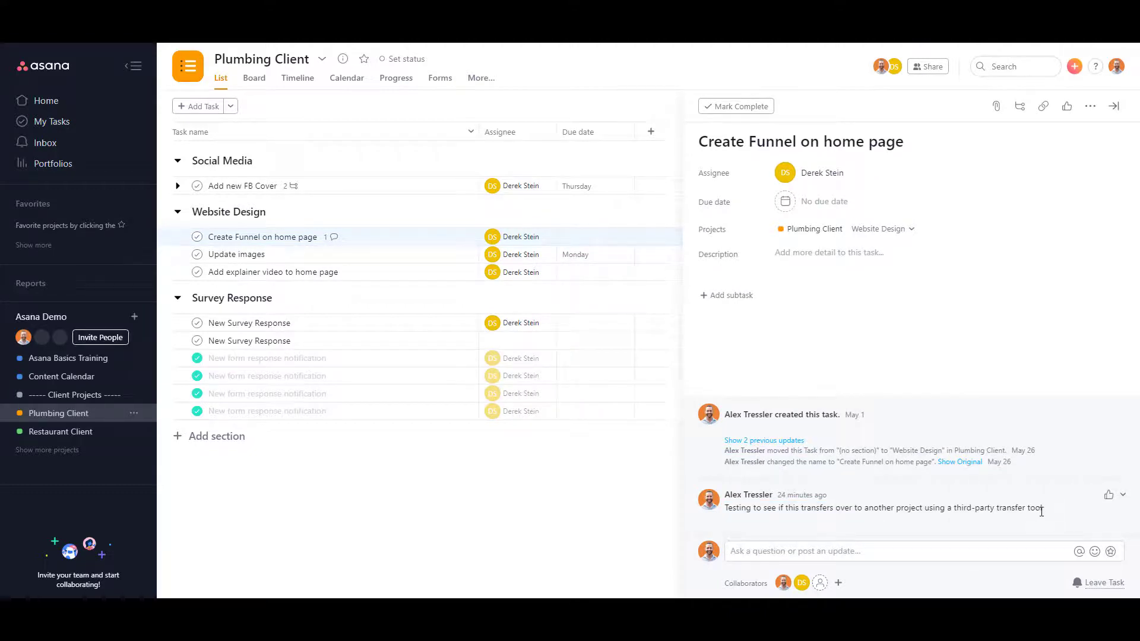
pyautogui.click(1114, 105)
pyautogui.click(390, 258)
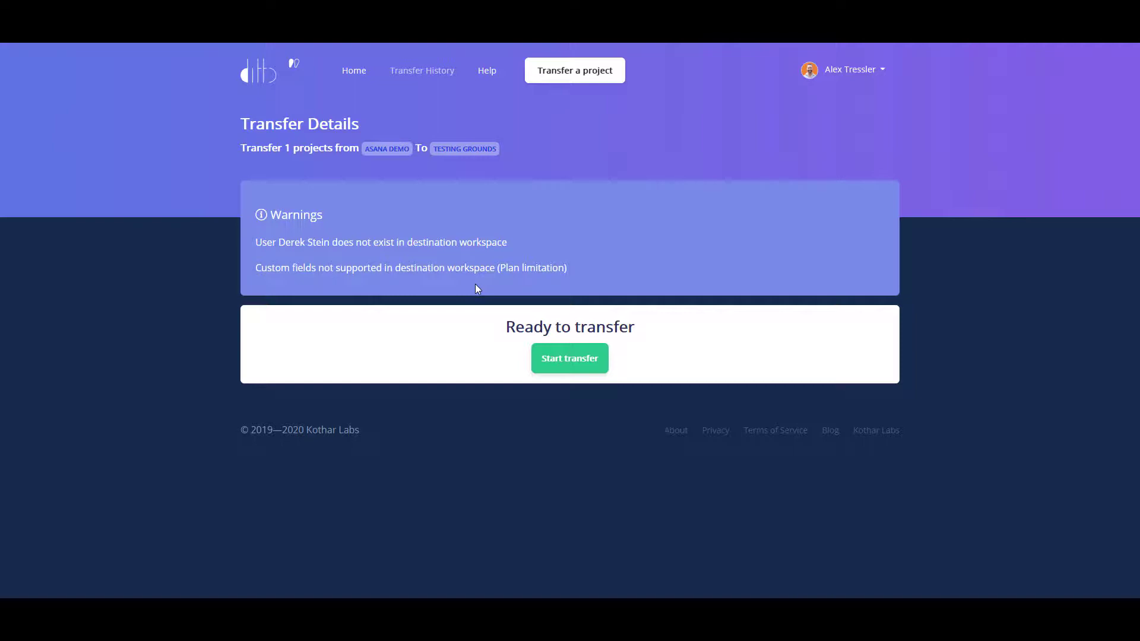
# Start copying Plumbing Client from Asana Demo to Testing Grounds on the Transfer Details page
pyautogui.click(558, 364)
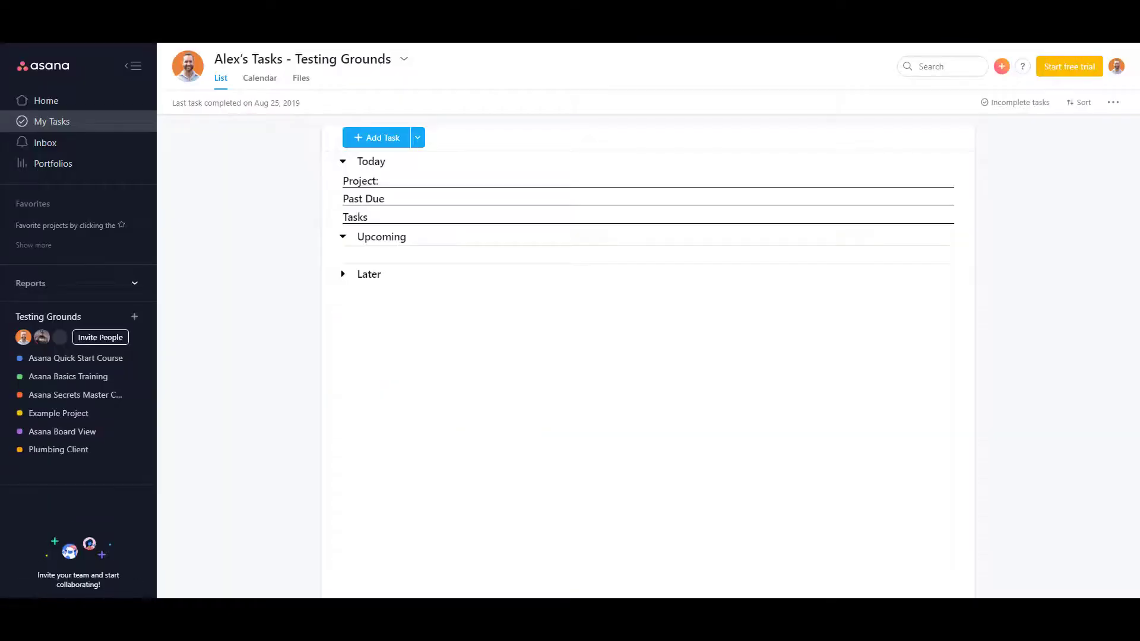
# Open the copied Plumbing Client in Testing Grounds and inspect Add new FB Cover's three imported history lines
pyautogui.click(71, 451)
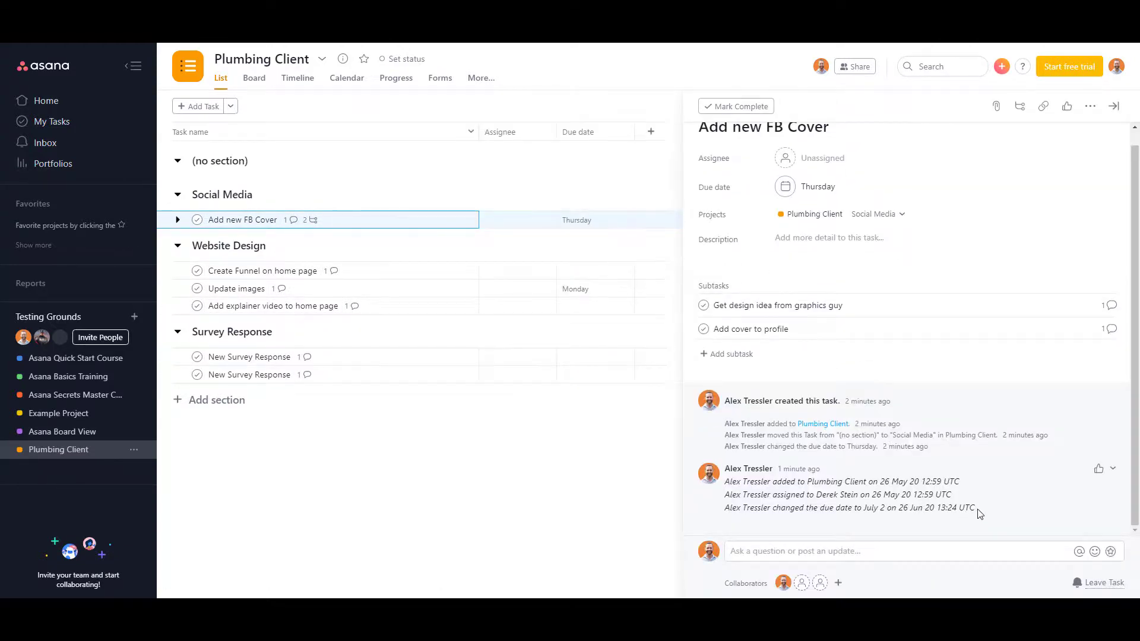
pyautogui.moveTo(978, 514); pyautogui.dragTo(723, 490)
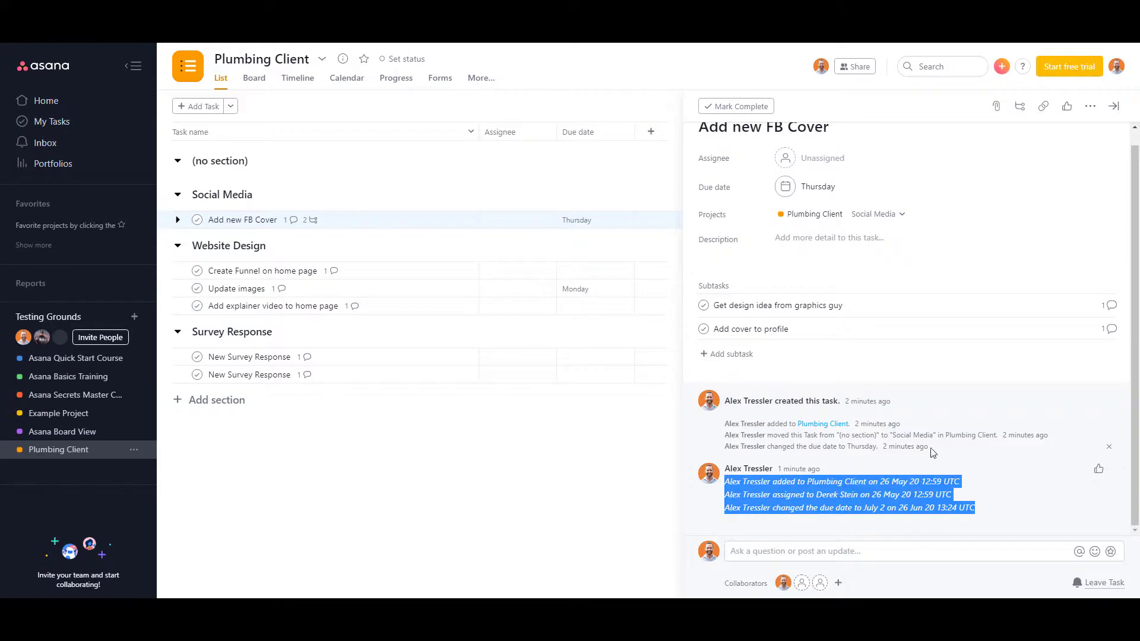
pyautogui.click(888, 492)
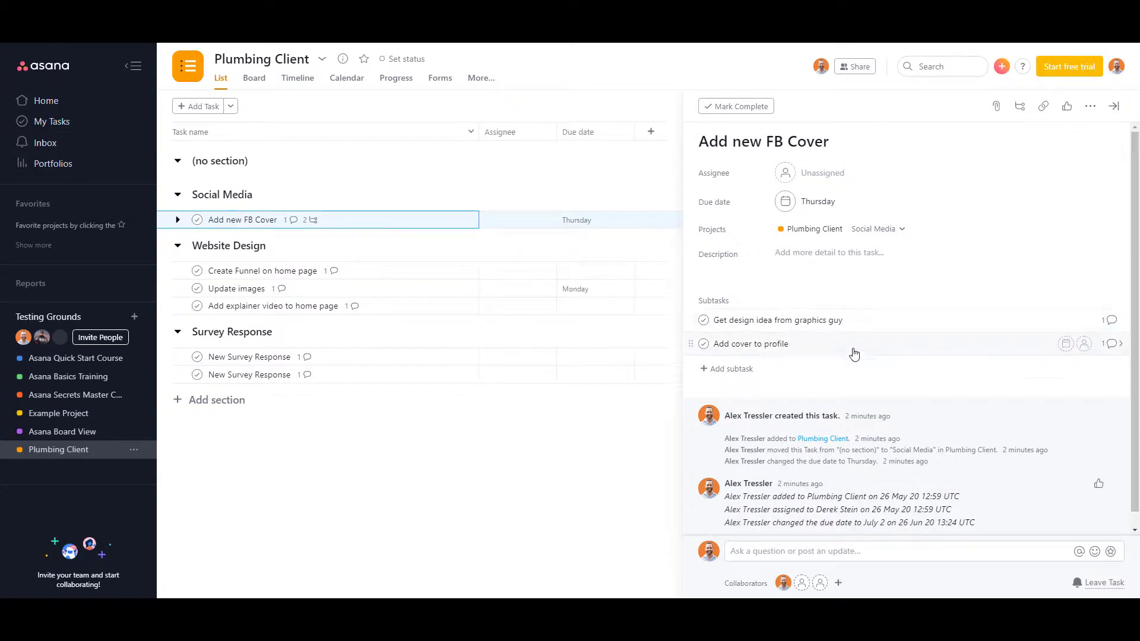
# Check the copied subtasks Get design idea from graphics guy and Add cover to profile, then open Create Funnel on home page
pyautogui.click(1112, 323)
pyautogui.moveTo(921, 260); pyautogui.dragTo(765, 262)
pyautogui.click(740, 149)
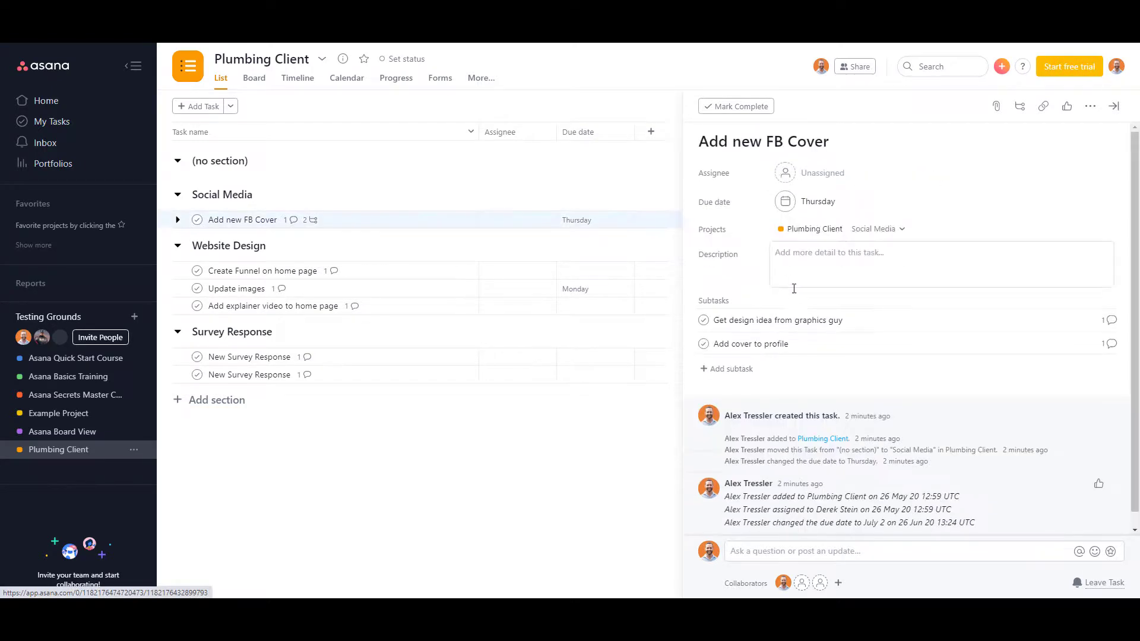
pyautogui.click(1109, 344)
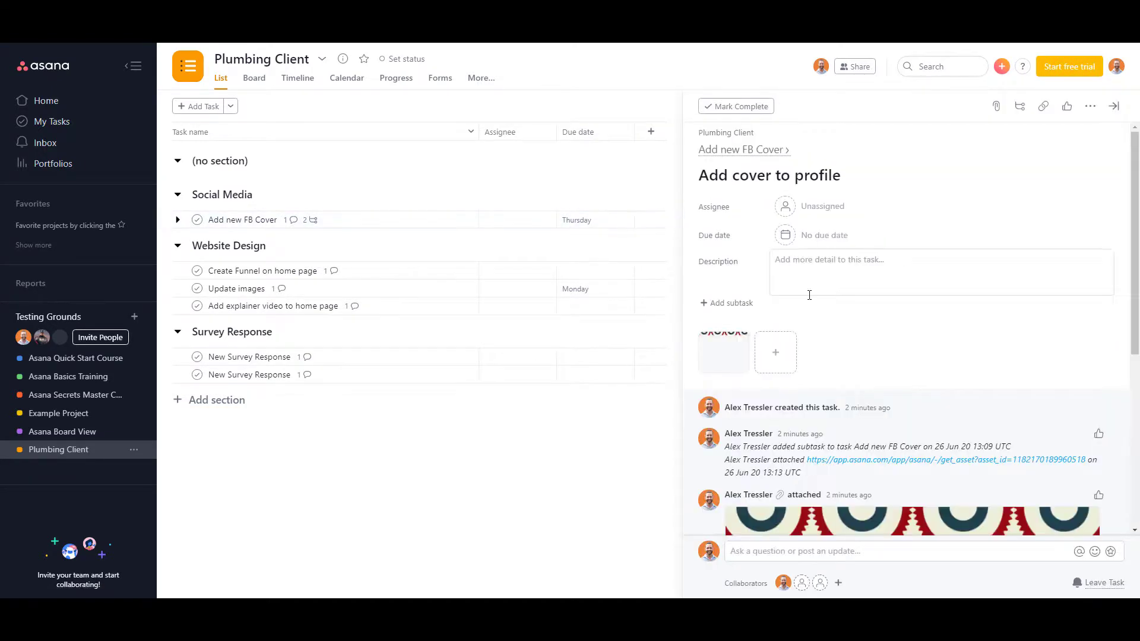
pyautogui.click(736, 151)
pyautogui.click(1121, 107)
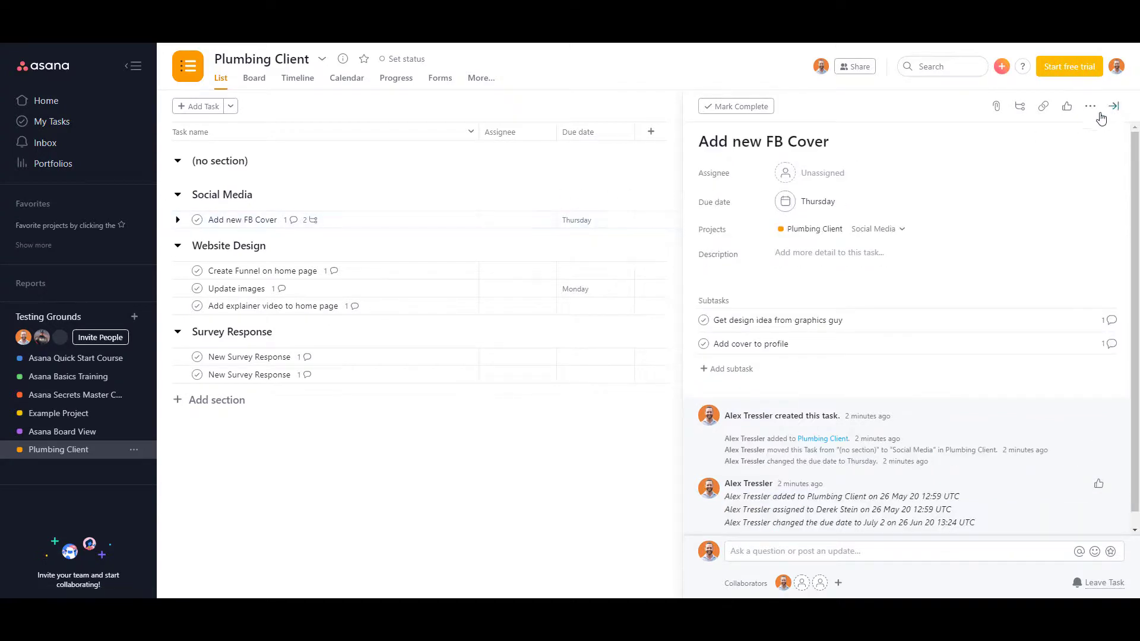
pyautogui.click(437, 275)
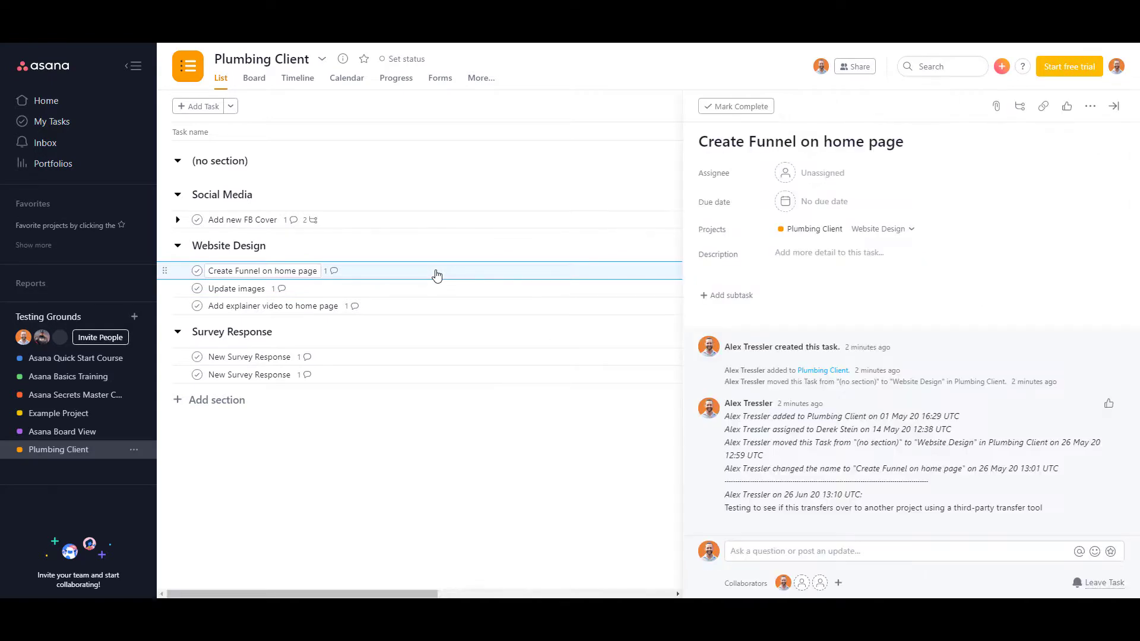
# Verify the copied Create Funnel comment and the Update images attachment, then close the details
pyautogui.moveTo(1043, 508); pyautogui.dragTo(742, 497)
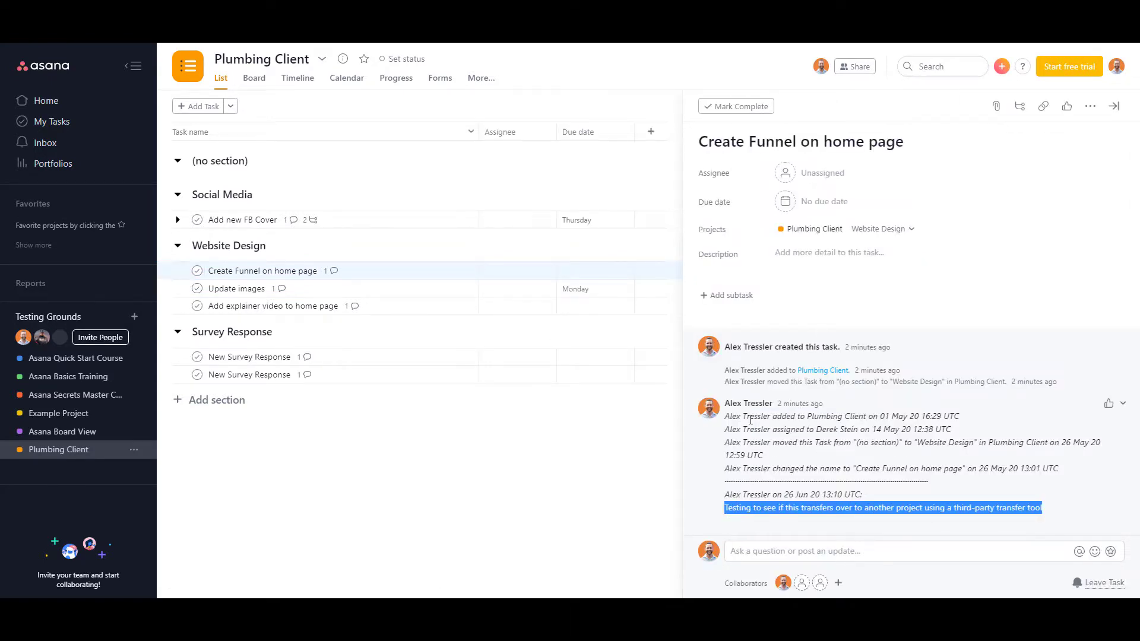
pyautogui.click(788, 524)
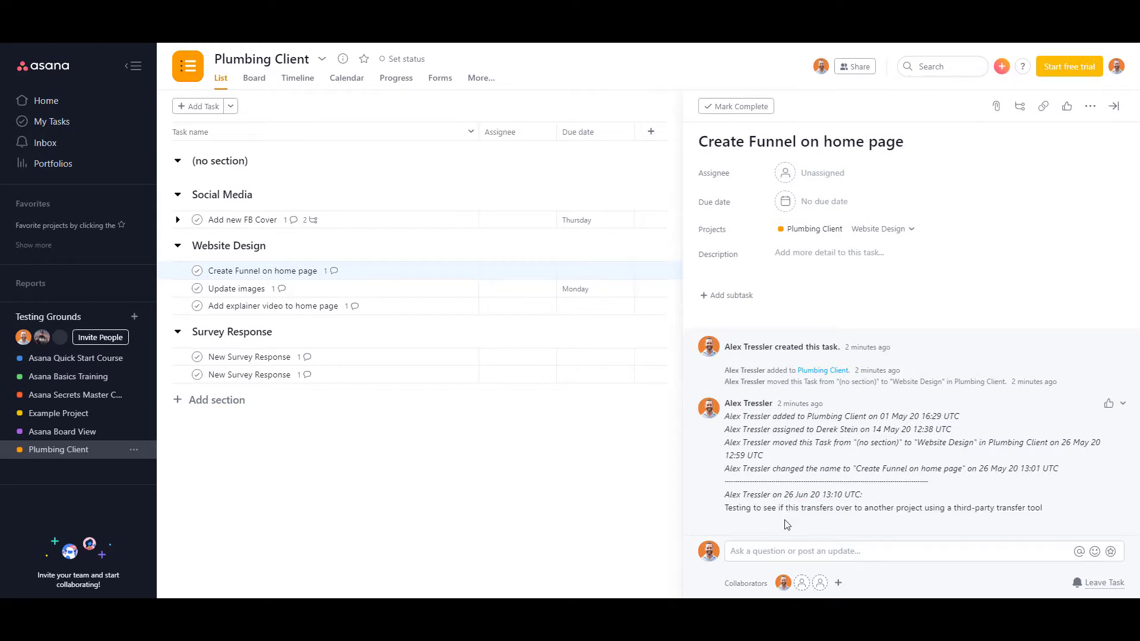
pyautogui.click(368, 289)
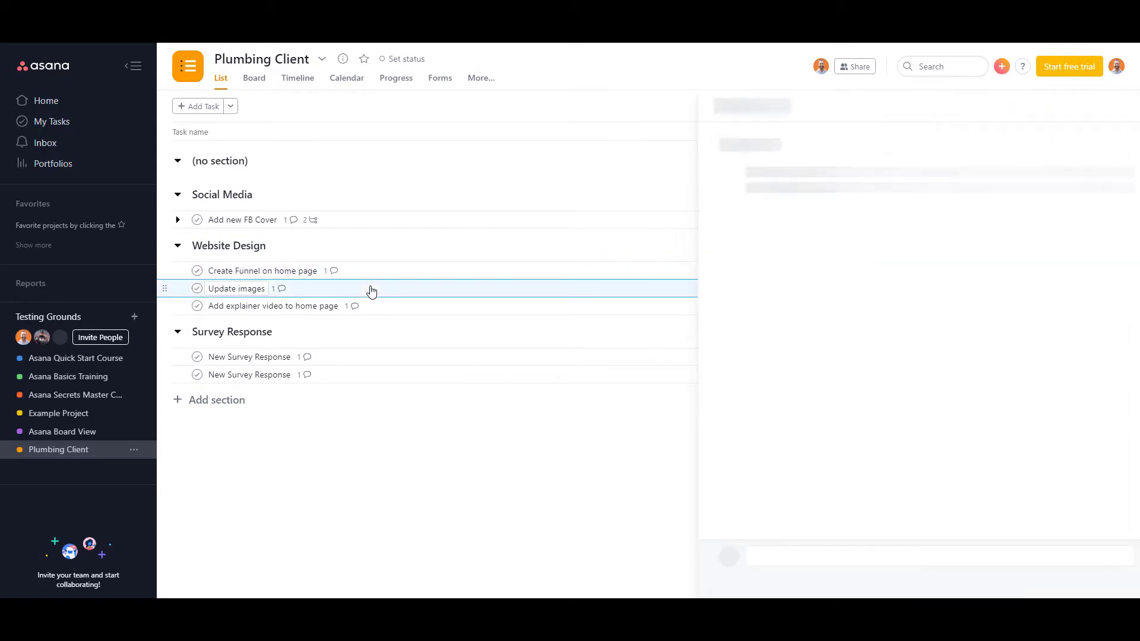
pyautogui.scroll(-6, 807, 368)
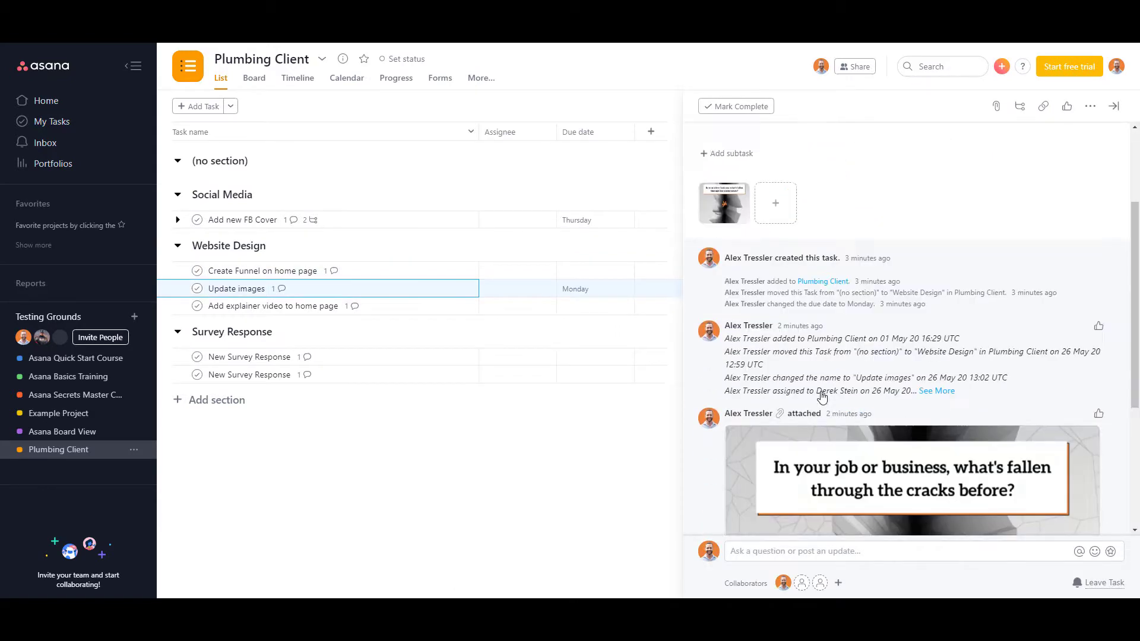
pyautogui.click(460, 443)
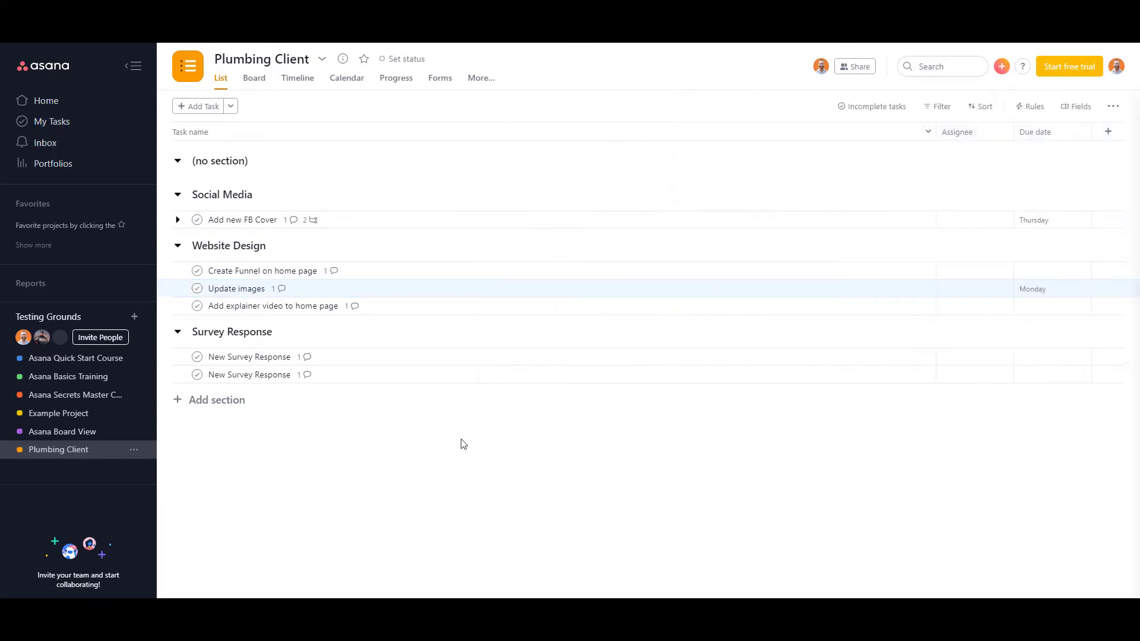